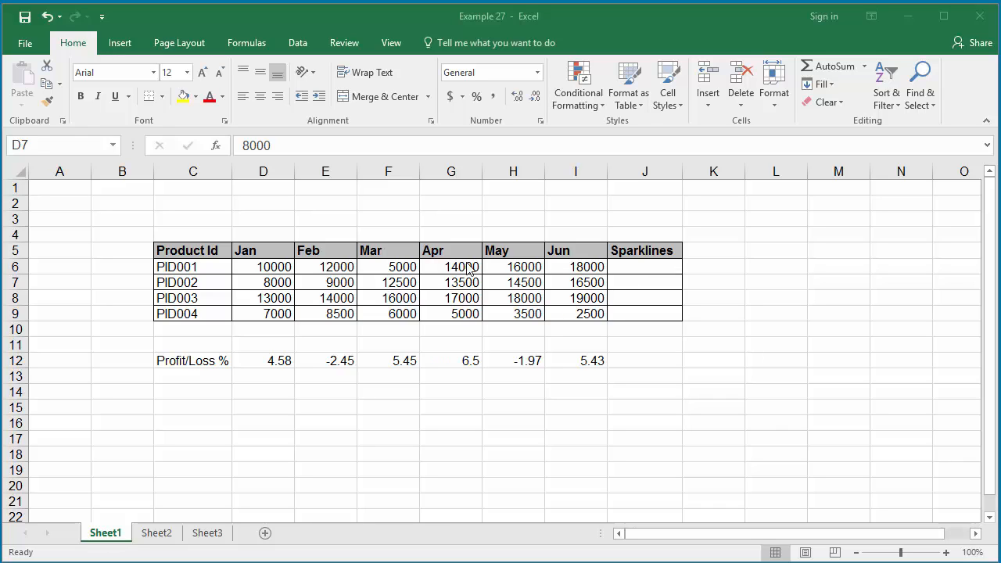
- Insert line sparklines for the monthly data D6:I9 into J6:J9 and change their type to column
{"action": "left_click", "coordinate": [262, 266]}
{"action": "left_click_drag", "start_coordinate": [261, 267], "coordinate": [564, 314]}
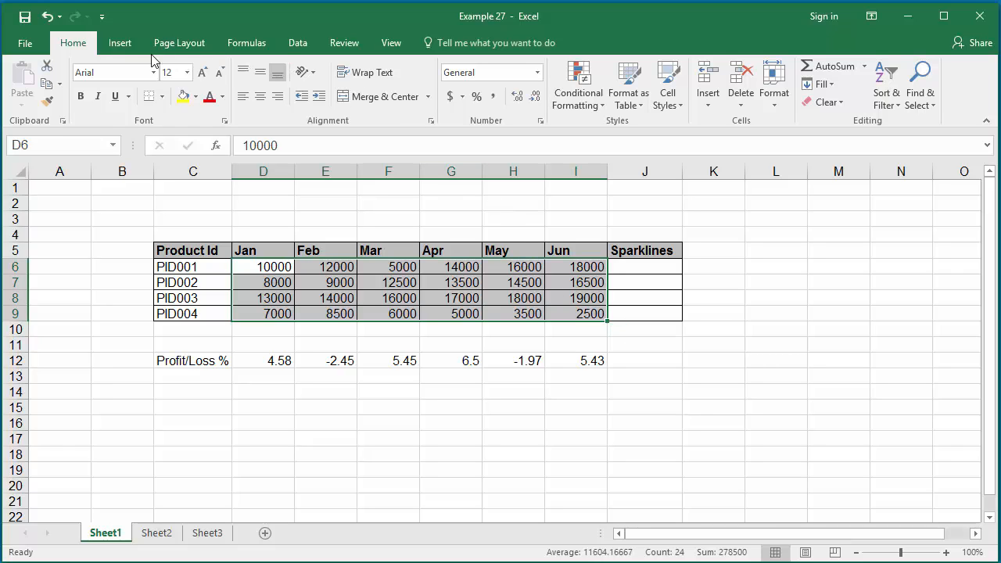
{"action": "left_click", "coordinate": [126, 45]}
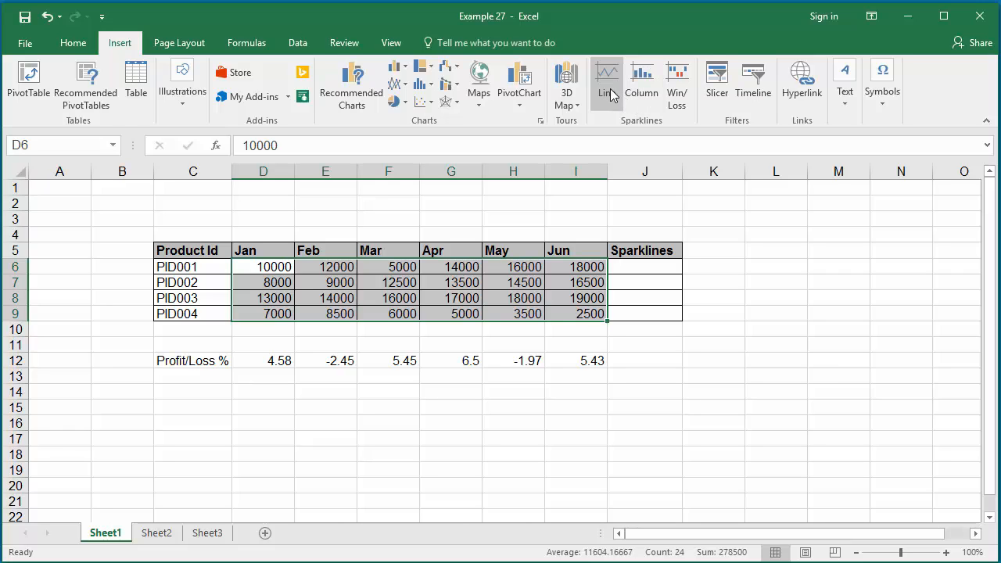
{"action": "left_click", "coordinate": [610, 88]}
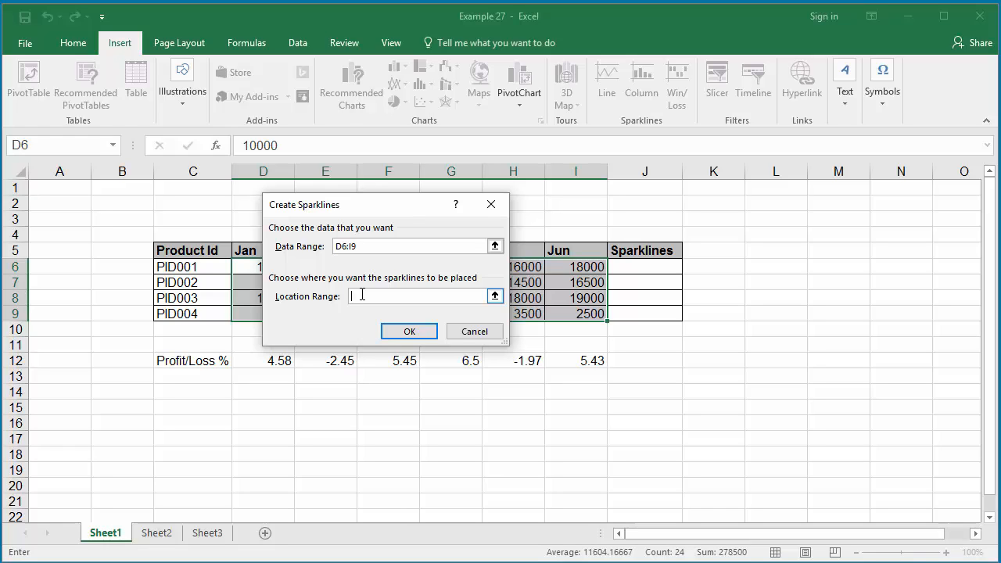
{"action": "type", "text": "J6:J9"}
{"action": "left_click", "coordinate": [407, 334]}
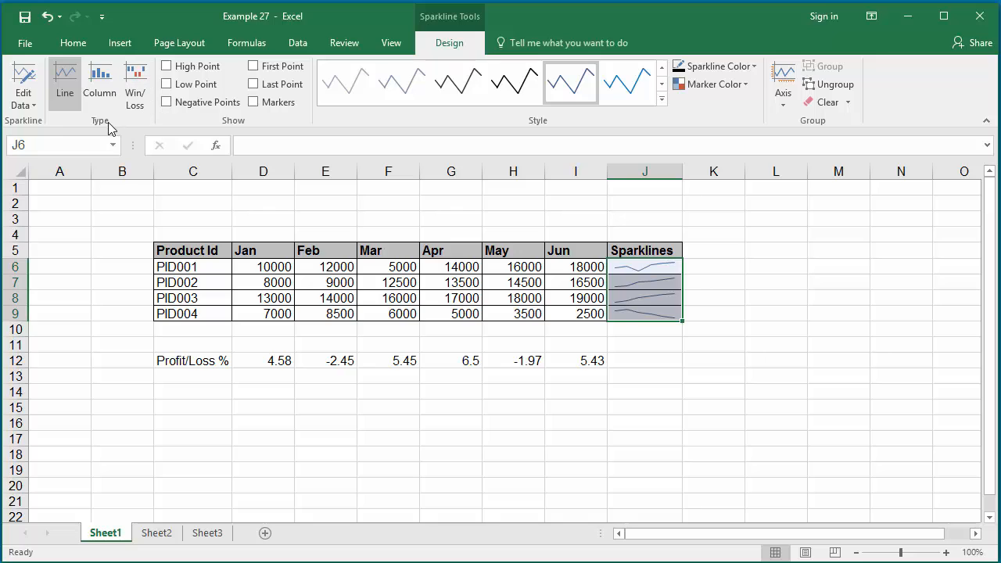
{"action": "left_click", "coordinate": [101, 94]}
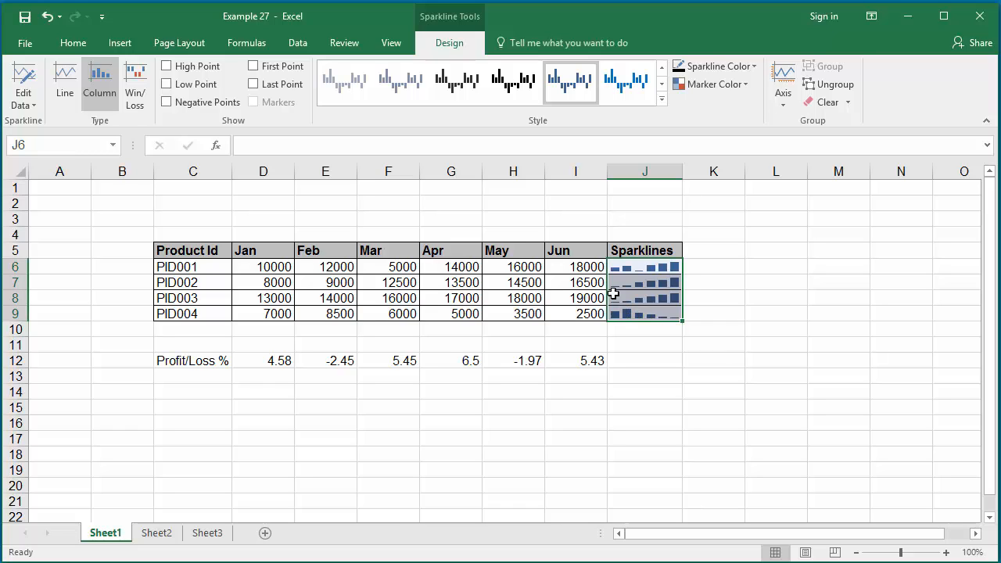
- Set the Jun value of PID001 in cell I6 to 20000
{"action": "left_click", "coordinate": [572, 267]}
{"action": "type", "text": "2000"}
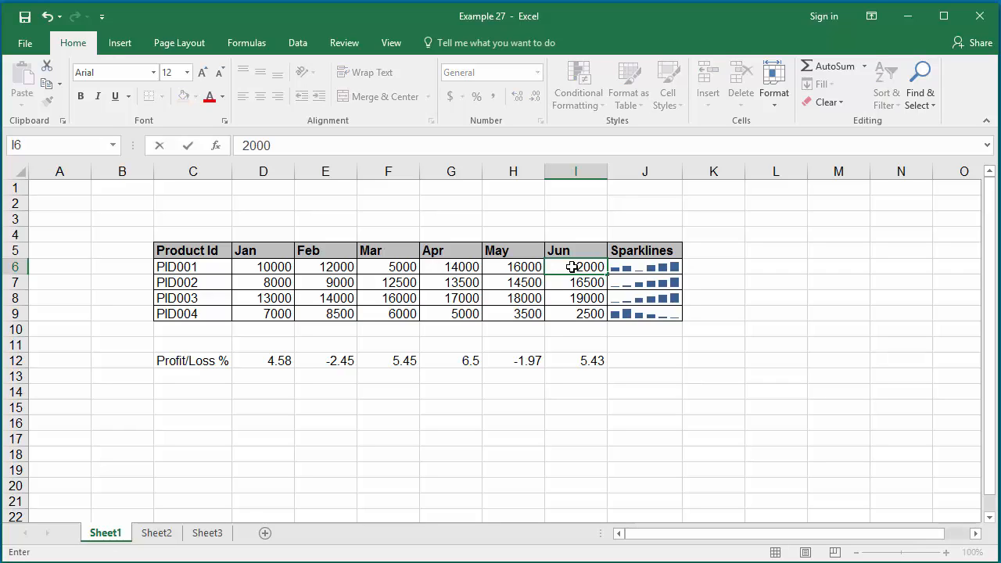
{"action": "type", "text": "0"}
{"action": "key", "text": "Tab"}
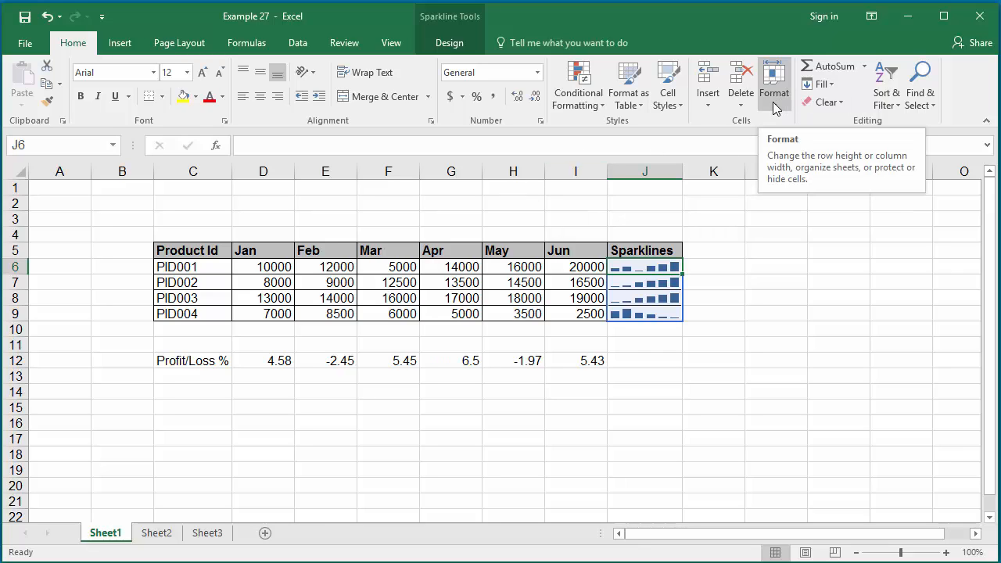
- Enlarge the sparkline cells J6:J9 by setting their row height to 40 and widening column J to about twice its width
{"action": "left_click", "coordinate": [633, 266]}
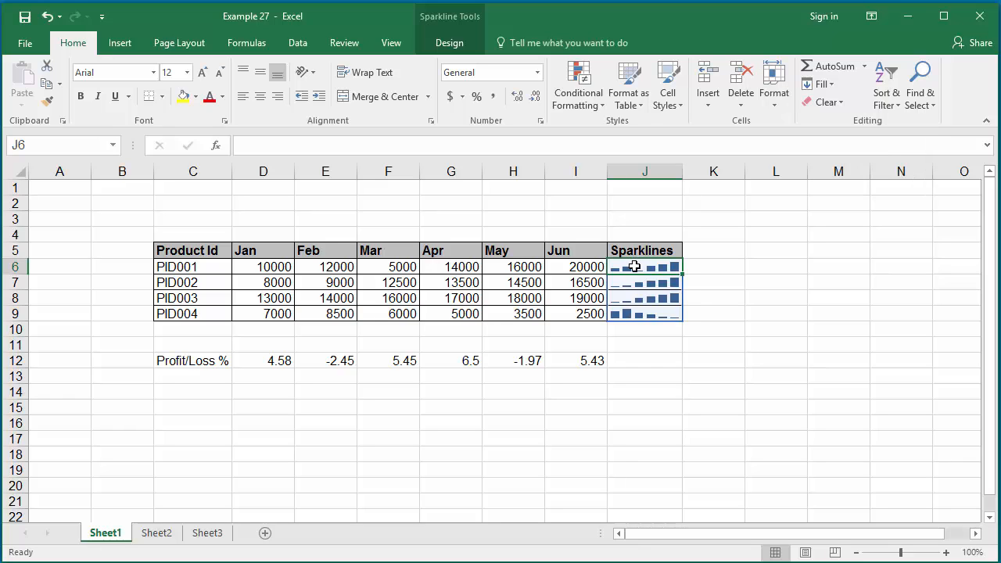
{"action": "left_click_drag", "start_coordinate": [634, 266], "coordinate": [646, 311]}
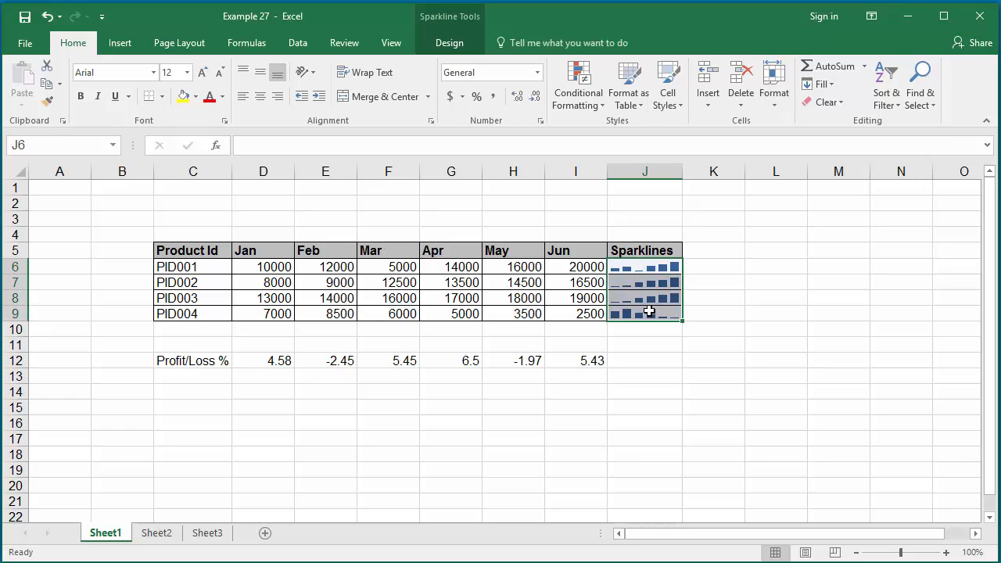
{"action": "left_click", "coordinate": [778, 96]}
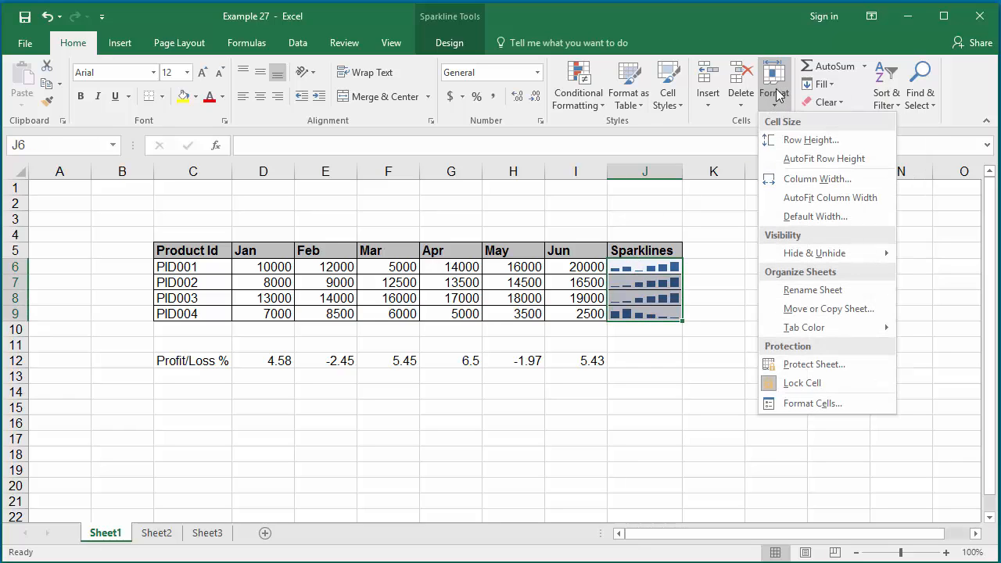
{"action": "left_click", "coordinate": [805, 140]}
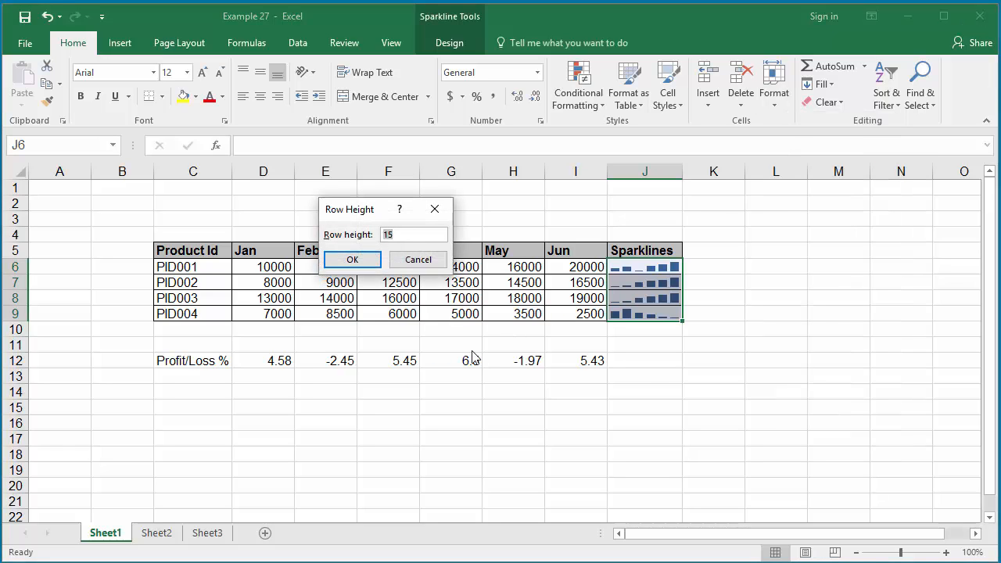
{"action": "key", "text": "BackSpace"}
{"action": "type", "text": "40"}
{"action": "left_click", "coordinate": [353, 260]}
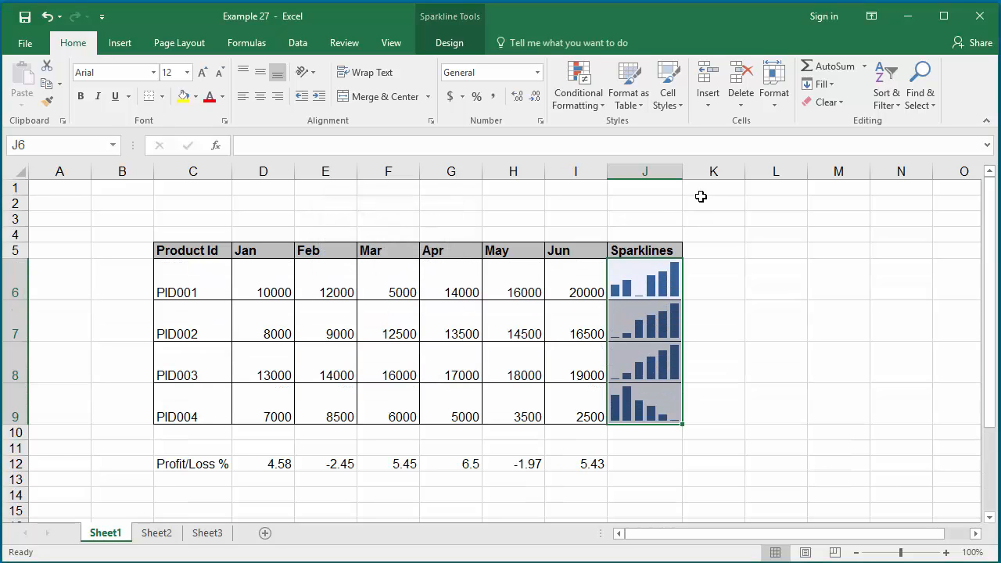
{"action": "left_click_drag", "start_coordinate": [682, 176], "coordinate": [741, 180]}
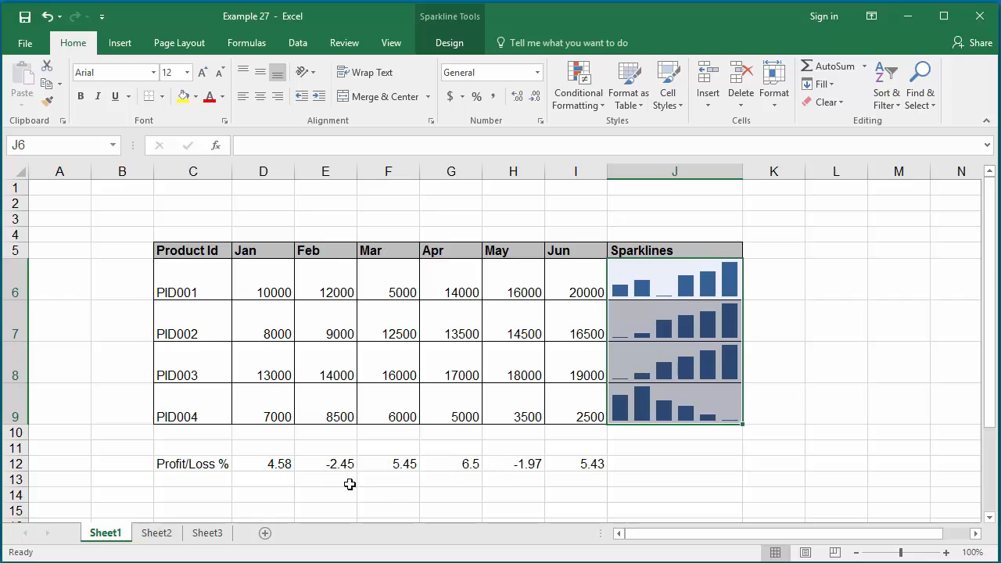
- Insert a win/loss sparkline for the Profit/Loss % values D12:I12 into cell J12
{"action": "left_click_drag", "start_coordinate": [273, 467], "coordinate": [563, 464]}
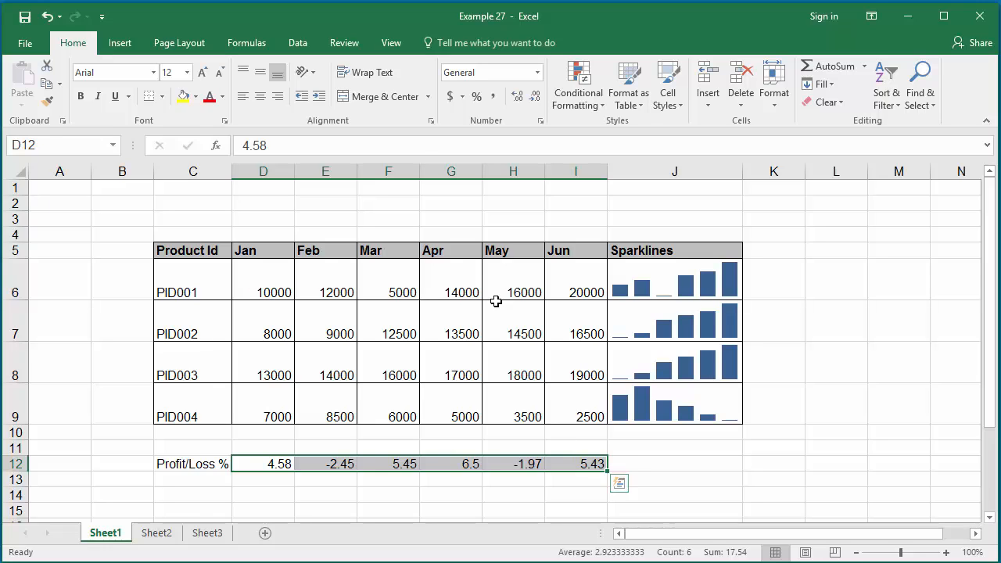
{"action": "left_click", "coordinate": [128, 45]}
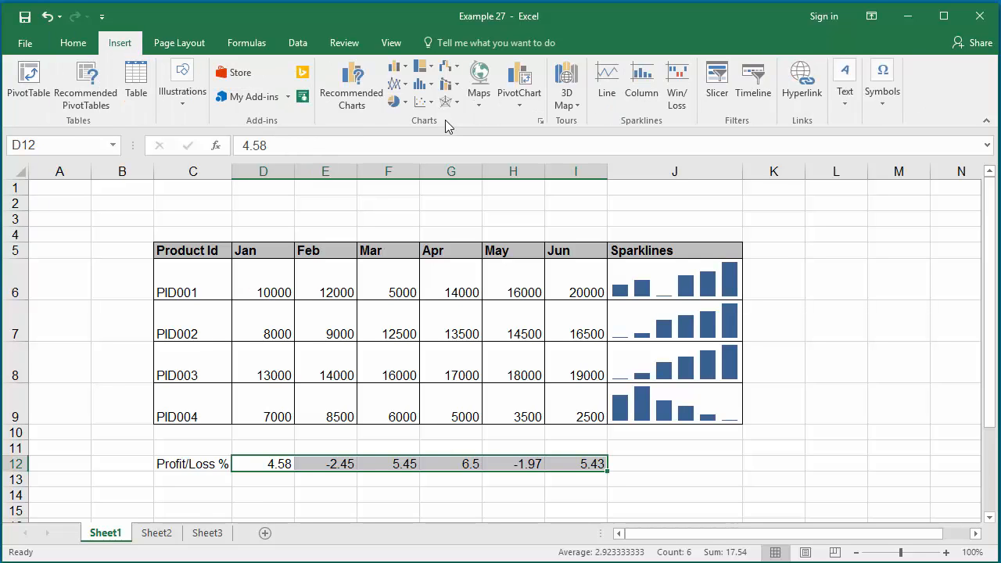
{"action": "left_click", "coordinate": [677, 97]}
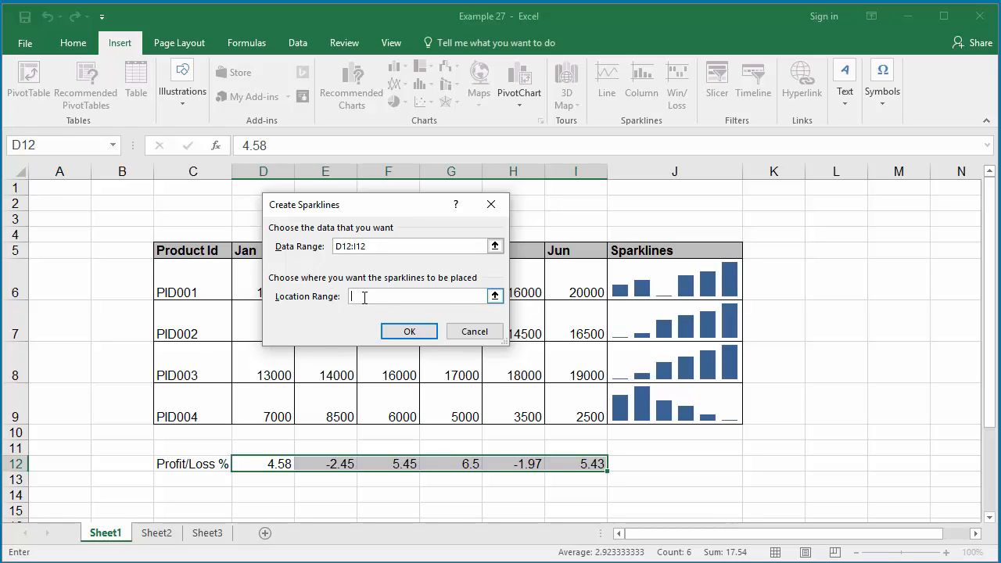
{"action": "type", "text": "J12"}
{"action": "left_click", "coordinate": [411, 332]}
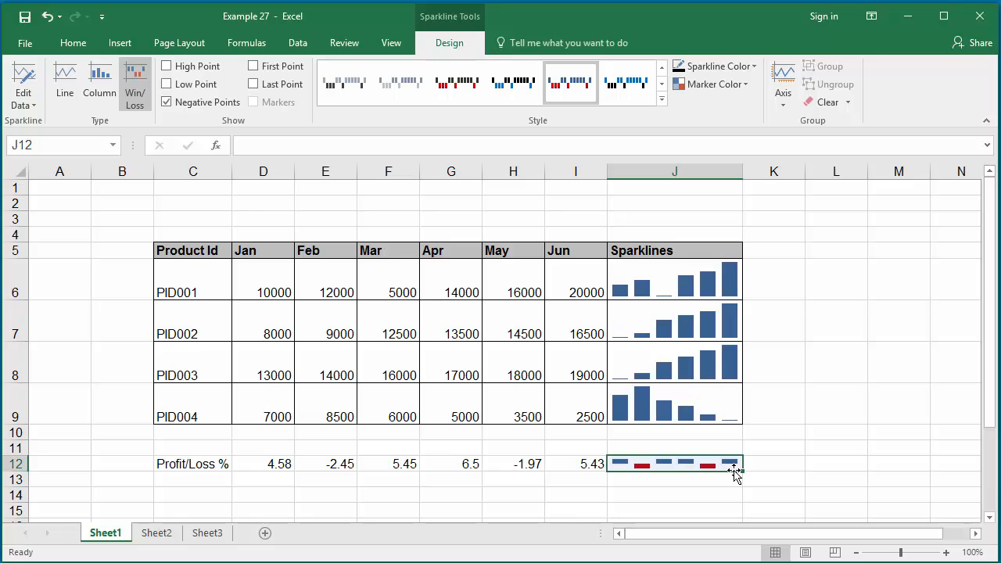
- Insert column sparklines into G5:G8 on Sheet2, using Sheet1!D6:I9 as the data range
{"action": "left_click", "coordinate": [157, 534]}
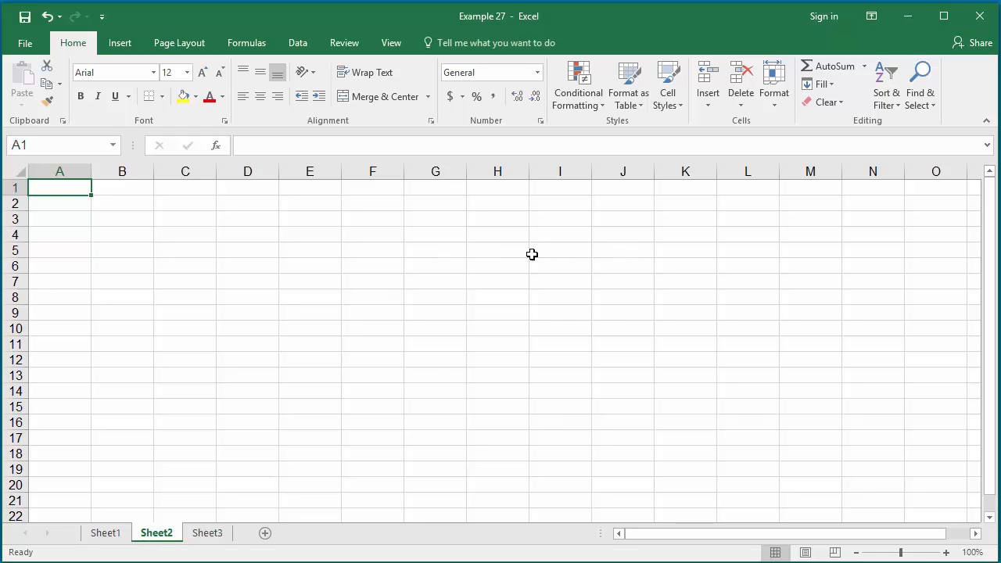
{"action": "left_click_drag", "start_coordinate": [431, 248], "coordinate": [447, 300]}
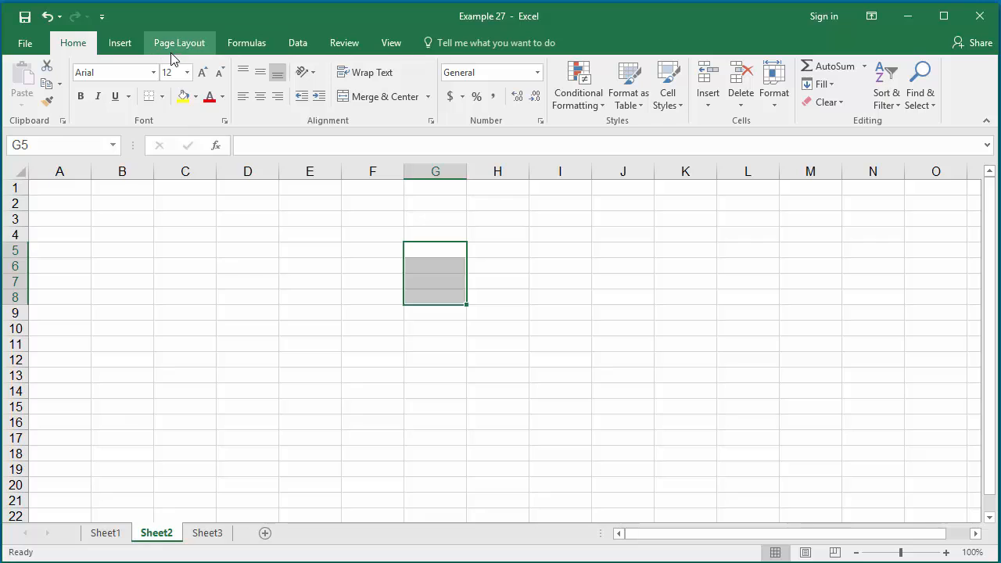
{"action": "left_click", "coordinate": [121, 44]}
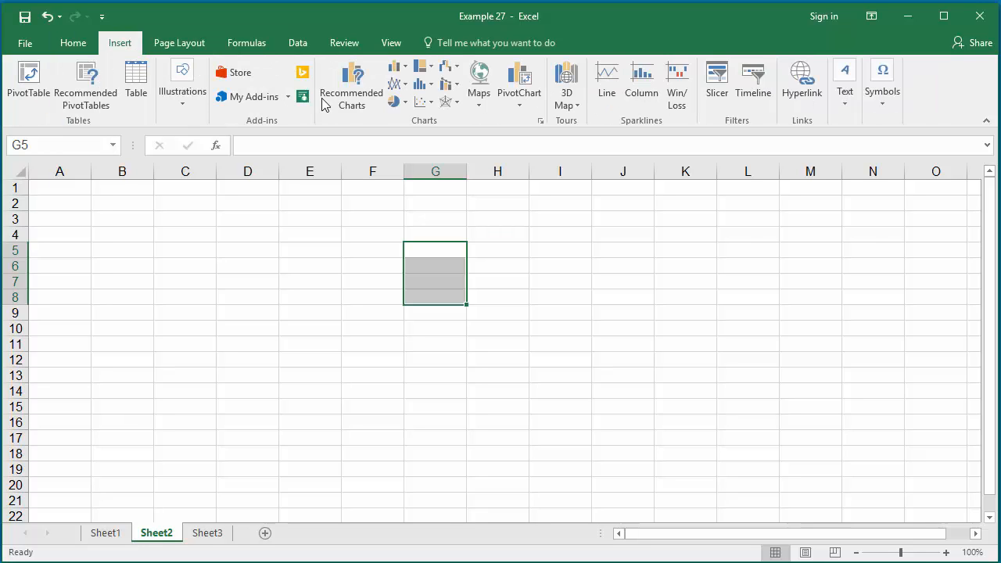
{"action": "left_click", "coordinate": [643, 88]}
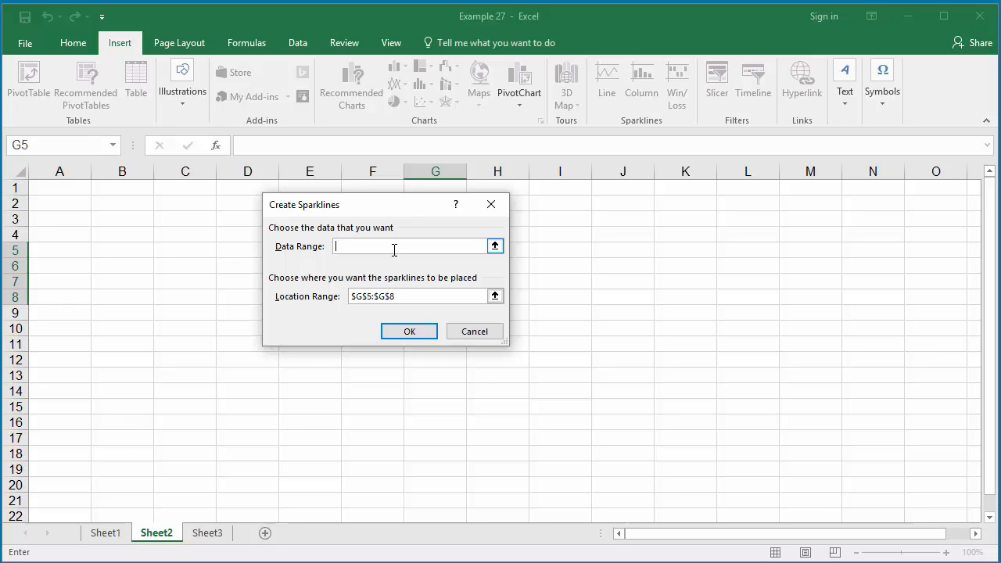
{"action": "type", "text": "Sheet1!D6:I9"}
{"action": "left_click", "coordinate": [407, 333]}
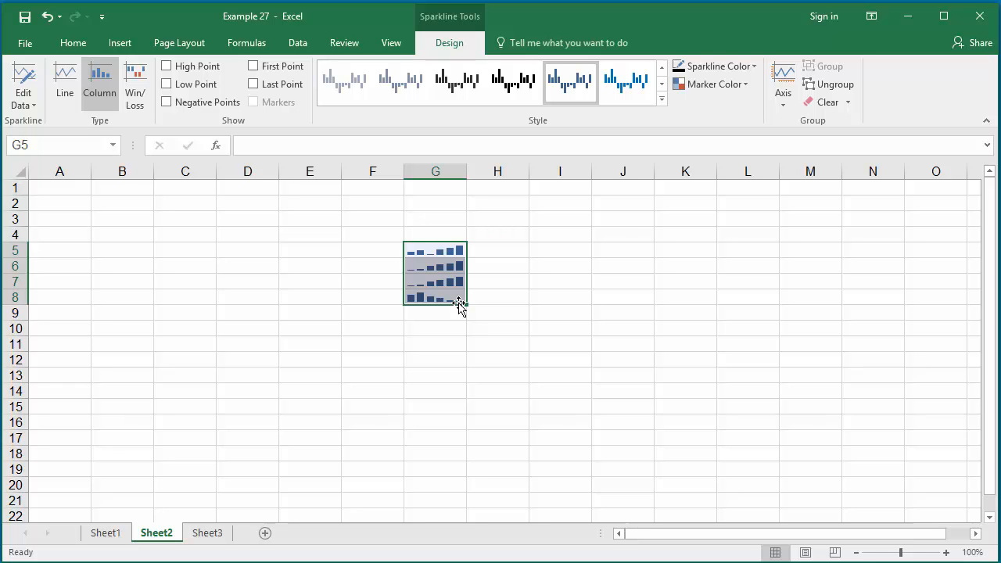
- Move the column sparklines from J6:J9 on Sheet1 to Sheet3 starting at cell D5, and check both sheets
{"action": "left_click", "coordinate": [105, 533]}
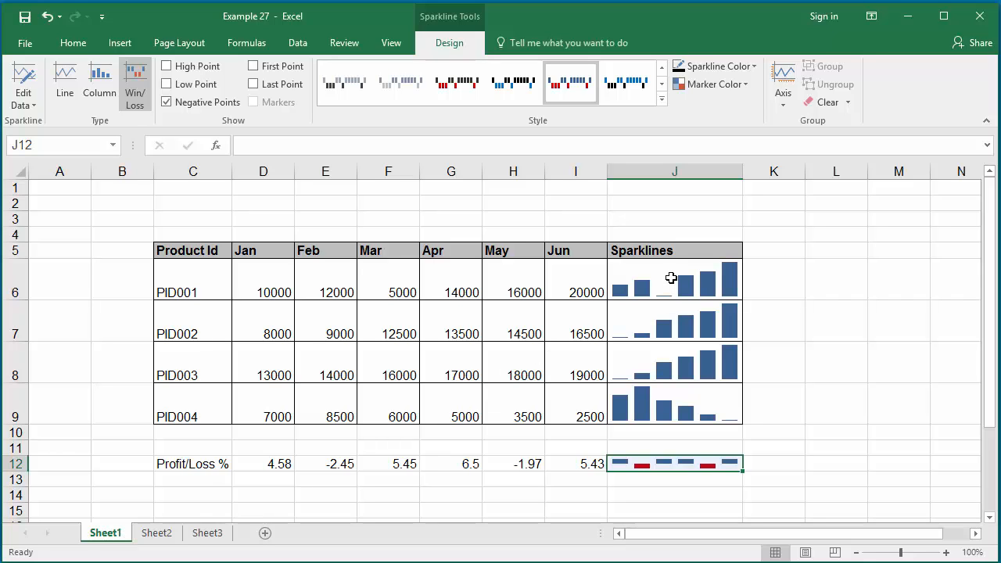
{"action": "left_click_drag", "start_coordinate": [671, 278], "coordinate": [684, 394]}
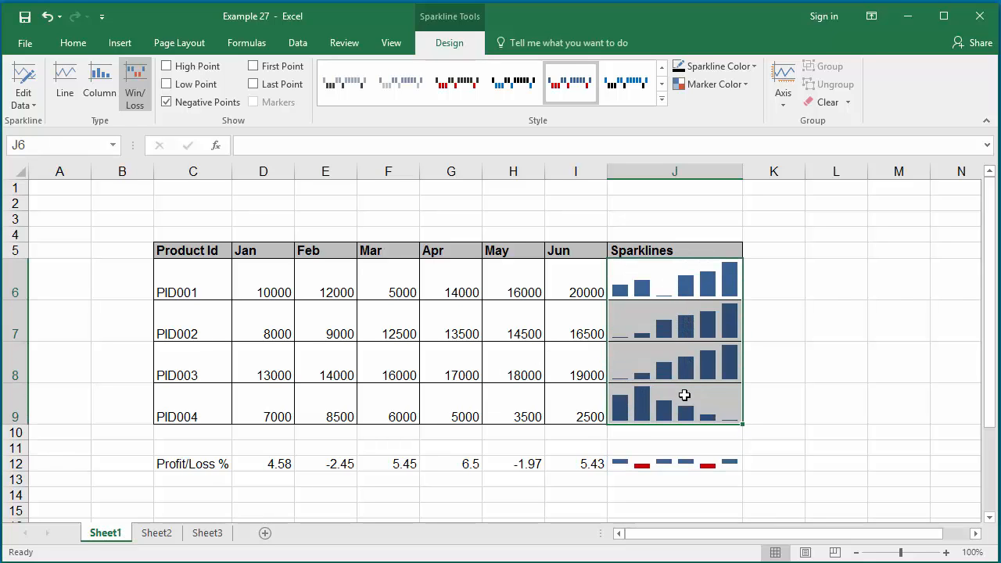
{"action": "right_click", "coordinate": [669, 337]}
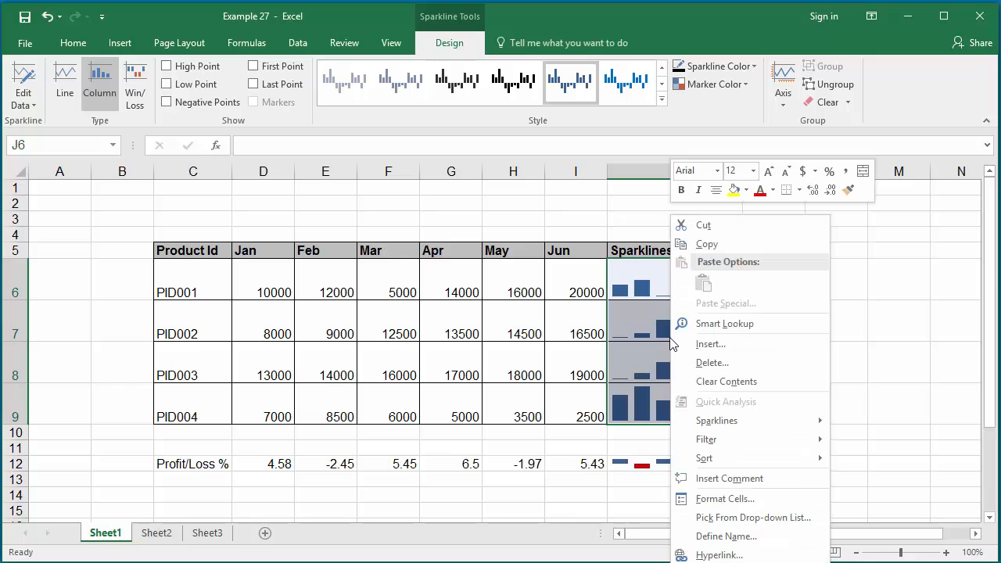
{"action": "left_click", "coordinate": [704, 225]}
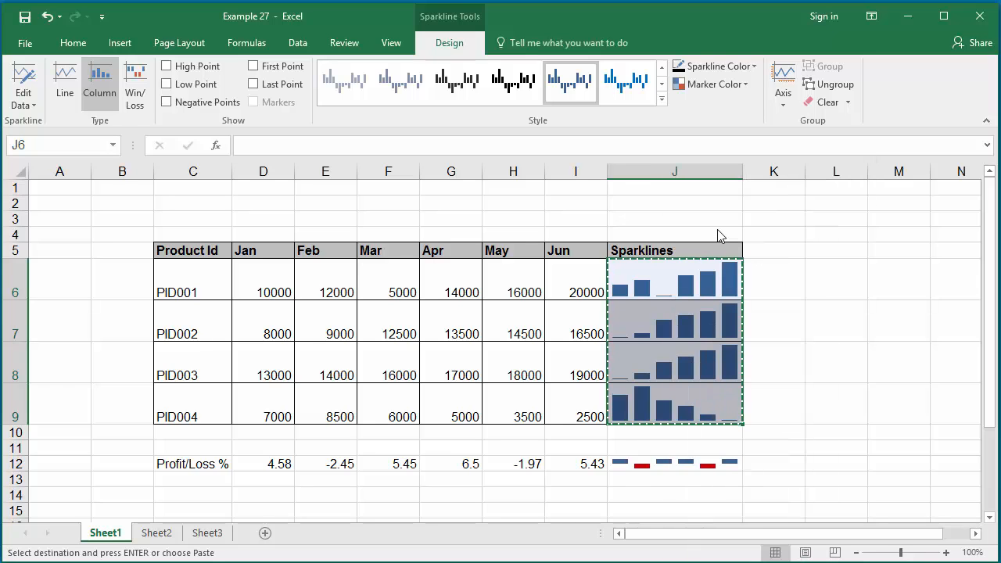
{"action": "left_click", "coordinate": [210, 533]}
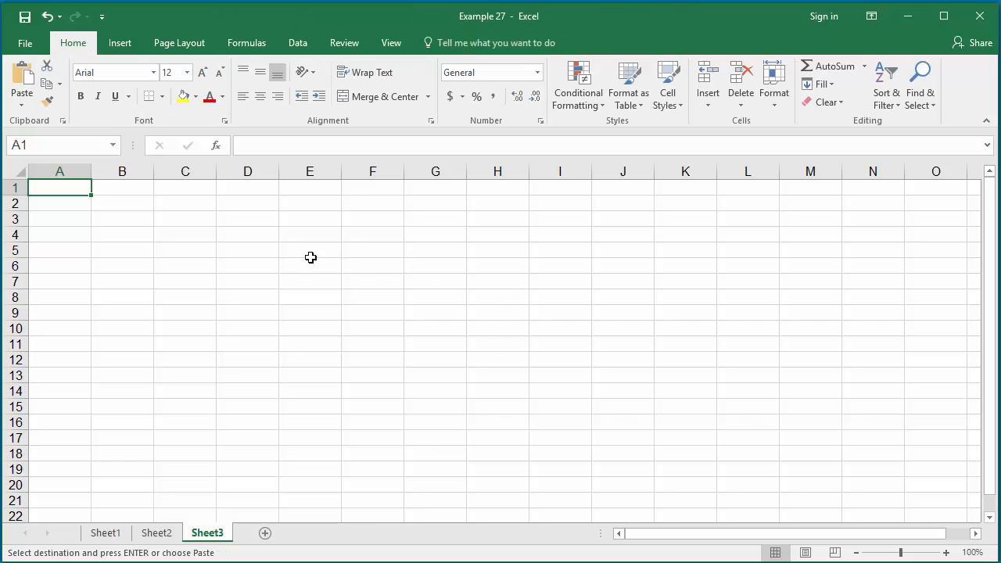
{"action": "left_click", "coordinate": [234, 253]}
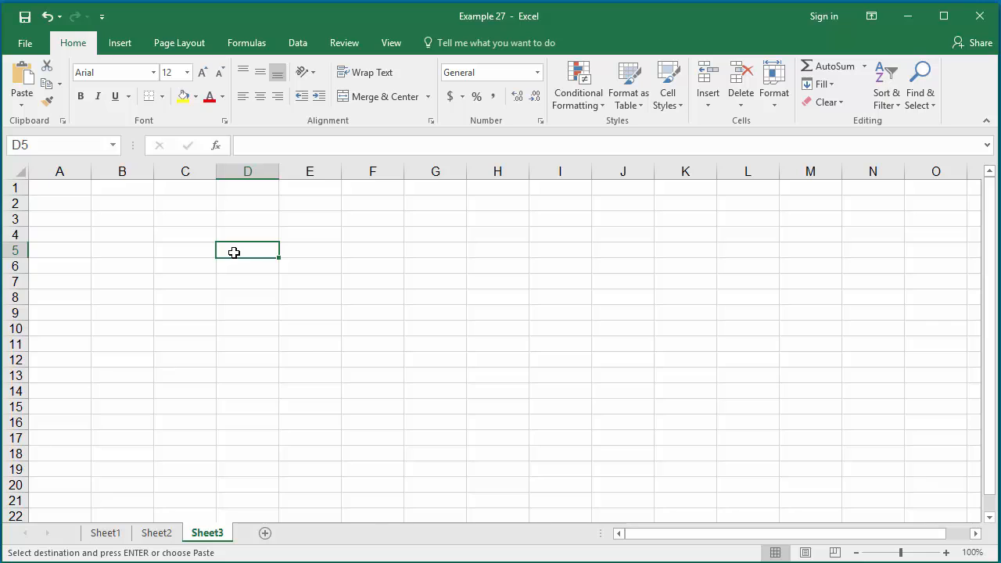
{"action": "right_click", "coordinate": [233, 252]}
{"action": "left_click", "coordinate": [267, 302]}
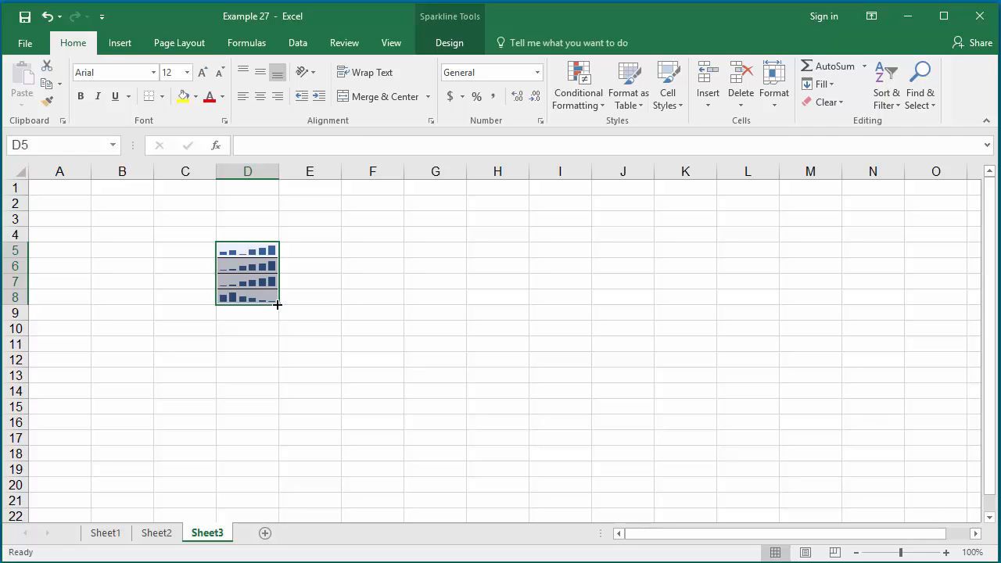
{"action": "left_click", "coordinate": [105, 535]}
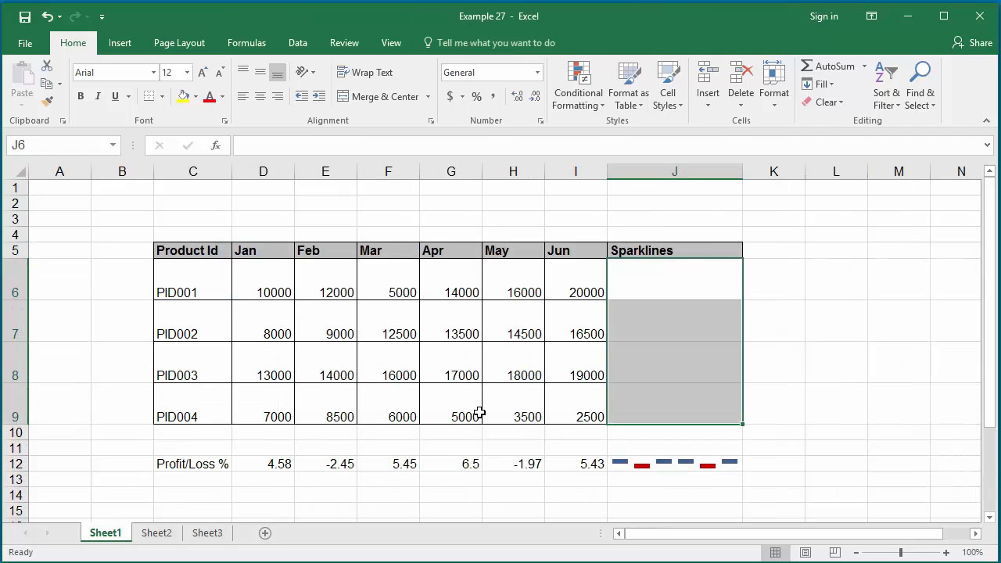
{"action": "left_click", "coordinate": [207, 535]}
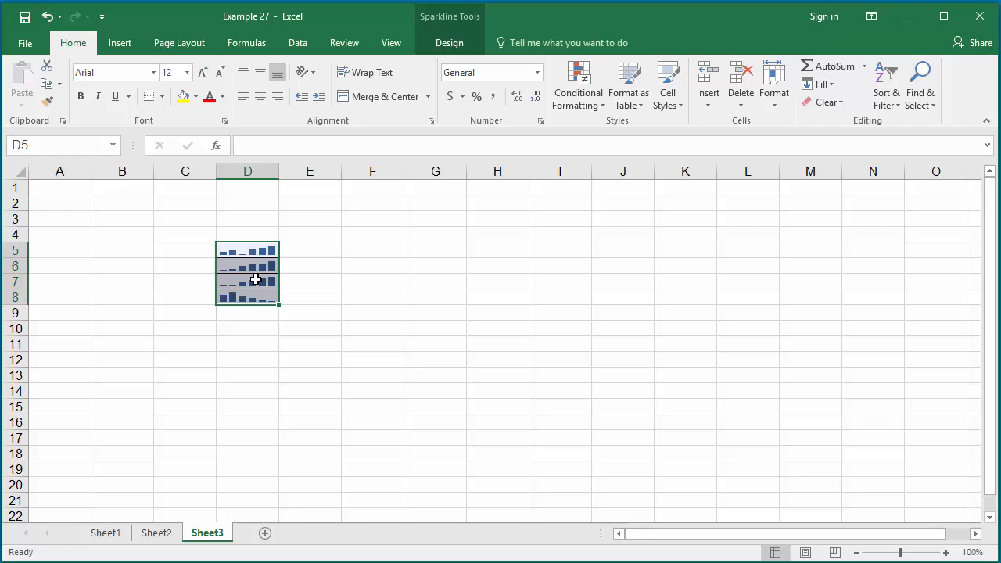
- Insert column sparklines for the monthly product values D6:I9 on Sheet1 into the location range D10:I10
{"action": "left_click", "coordinate": [108, 535]}
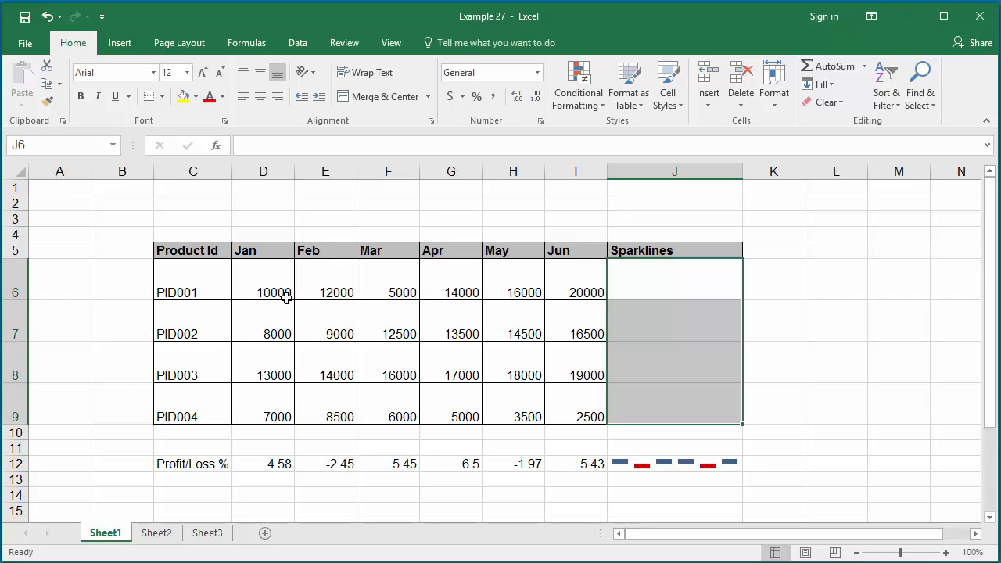
{"action": "left_click_drag", "start_coordinate": [268, 288], "coordinate": [562, 404]}
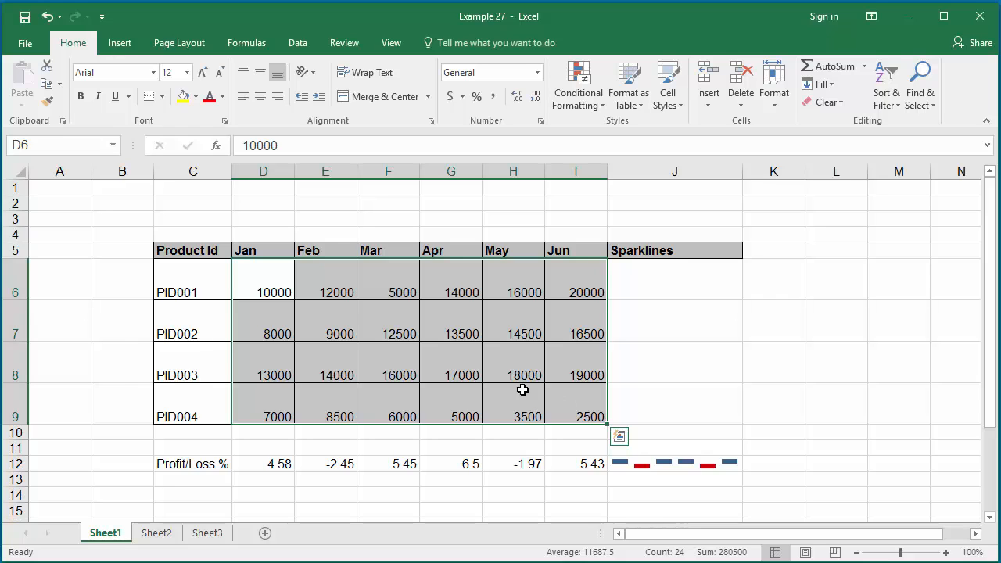
{"action": "left_click", "coordinate": [124, 52]}
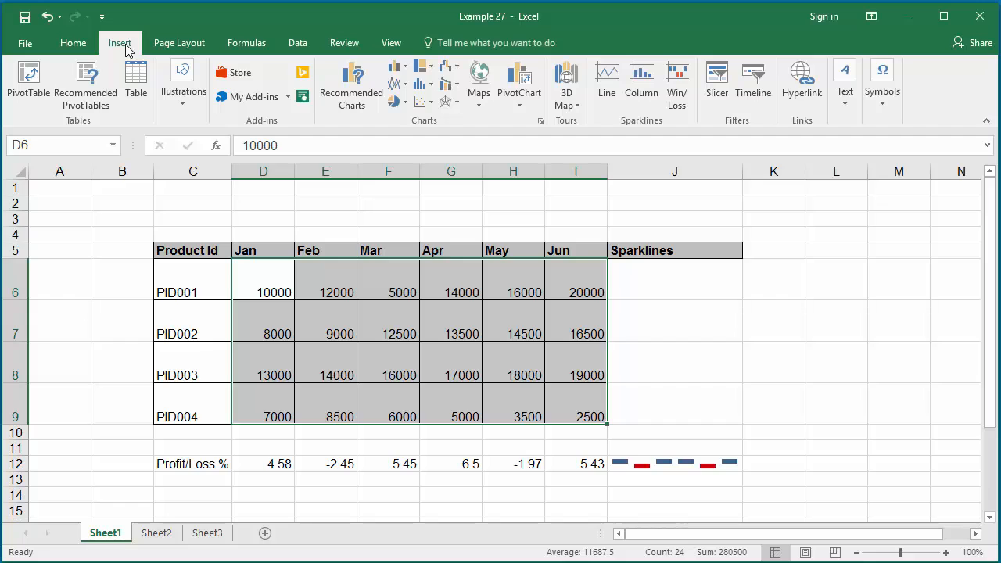
{"action": "left_click", "coordinate": [642, 86]}
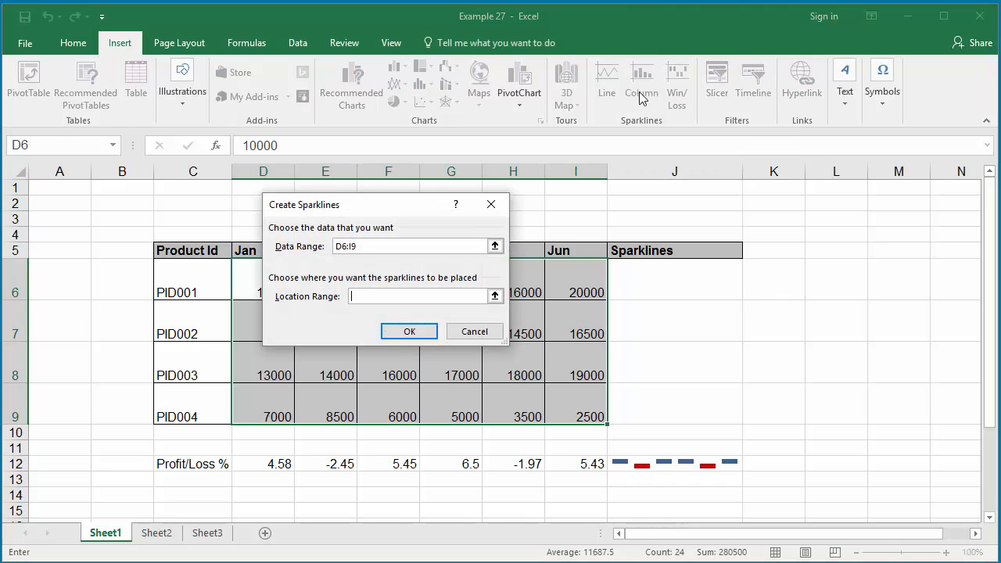
{"action": "left_click", "coordinate": [372, 297]}
{"action": "type", "text": "D10:I10"}
{"action": "left_click", "coordinate": [408, 335]}
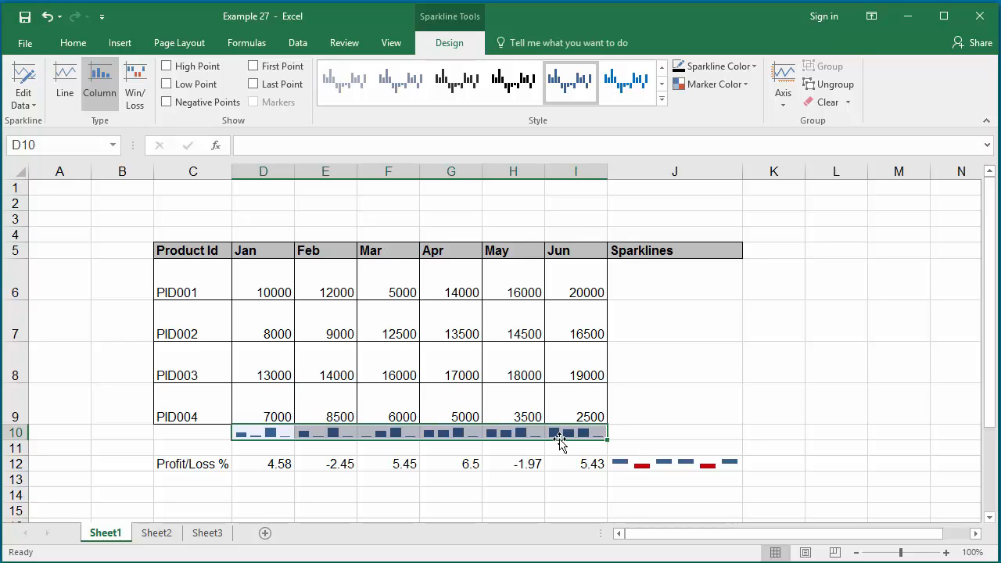
- View the group location and data settings of the column sparklines in D10:I10, leaving them unedited
{"action": "left_click", "coordinate": [504, 432]}
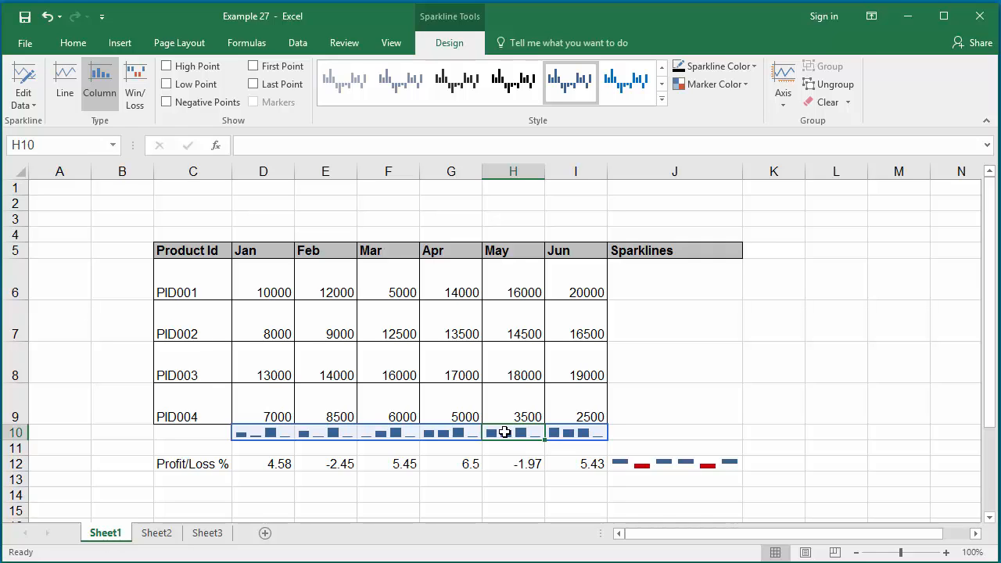
{"action": "right_click", "coordinate": [504, 433]}
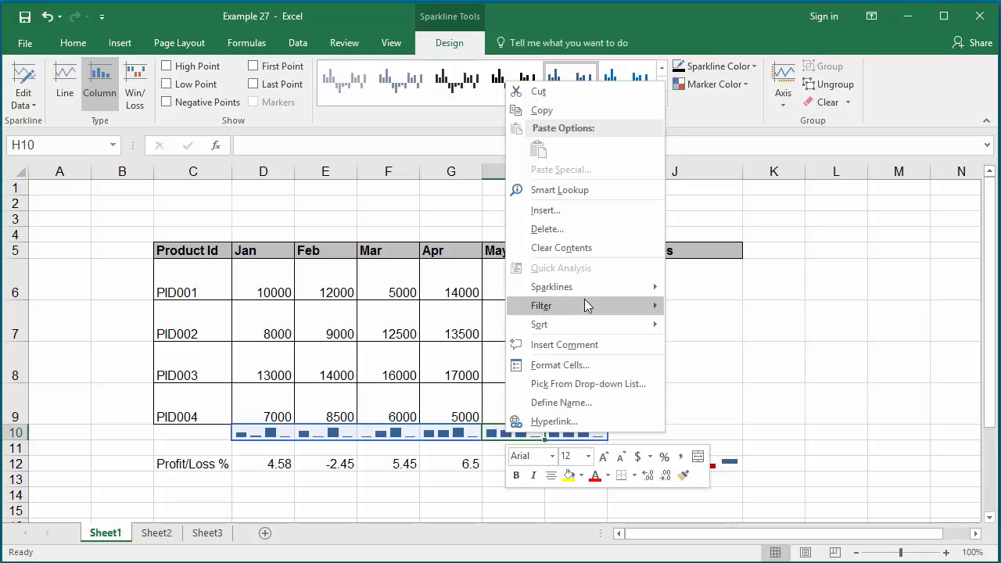
{"action": "mouse_move", "coordinate": [602, 286]}
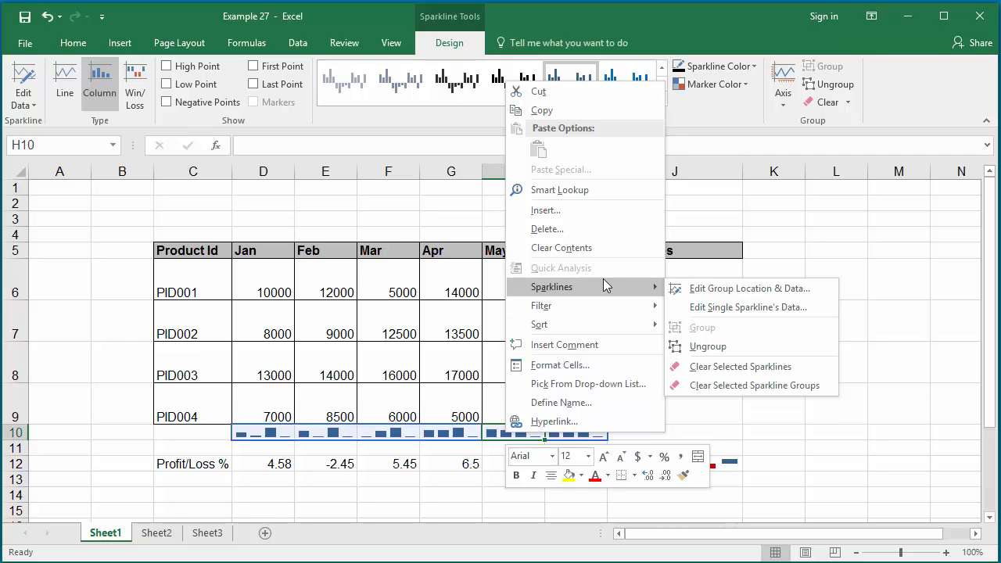
{"action": "left_click", "coordinate": [753, 288]}
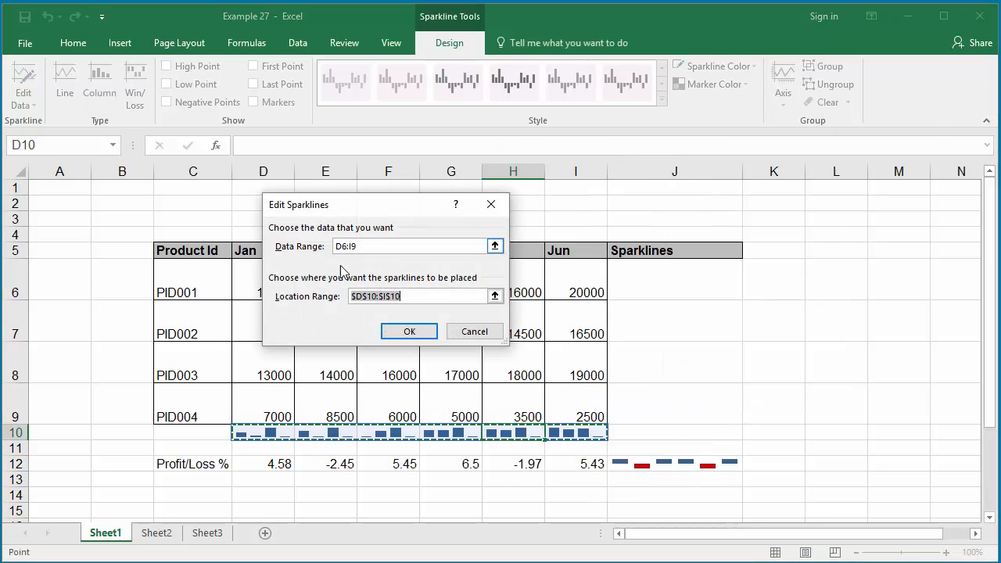
{"action": "left_click", "coordinate": [482, 333]}
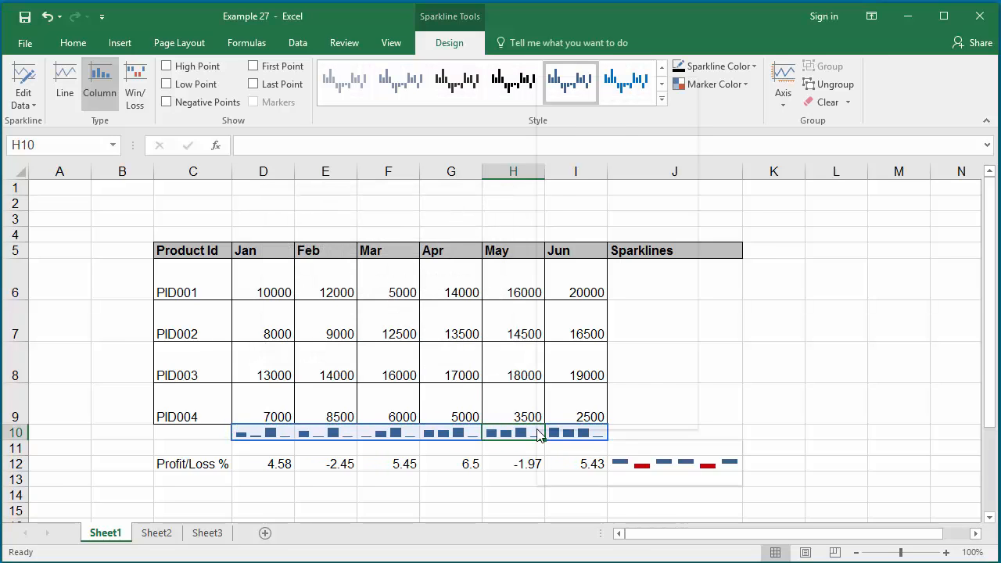
- View the source data range of the single May sparkline in H10 without editing it
{"action": "right_click", "coordinate": [539, 435]}
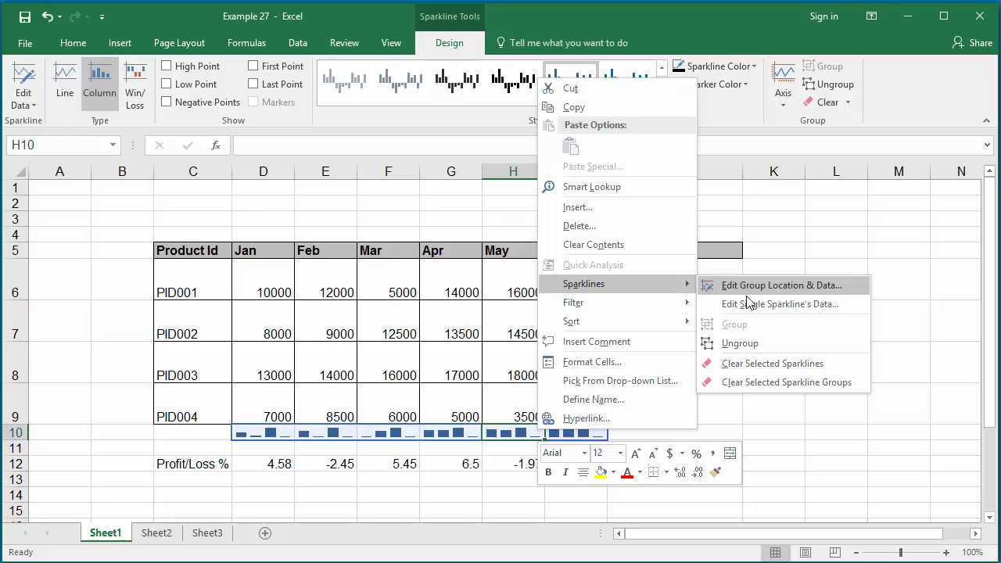
{"action": "left_click", "coordinate": [762, 311]}
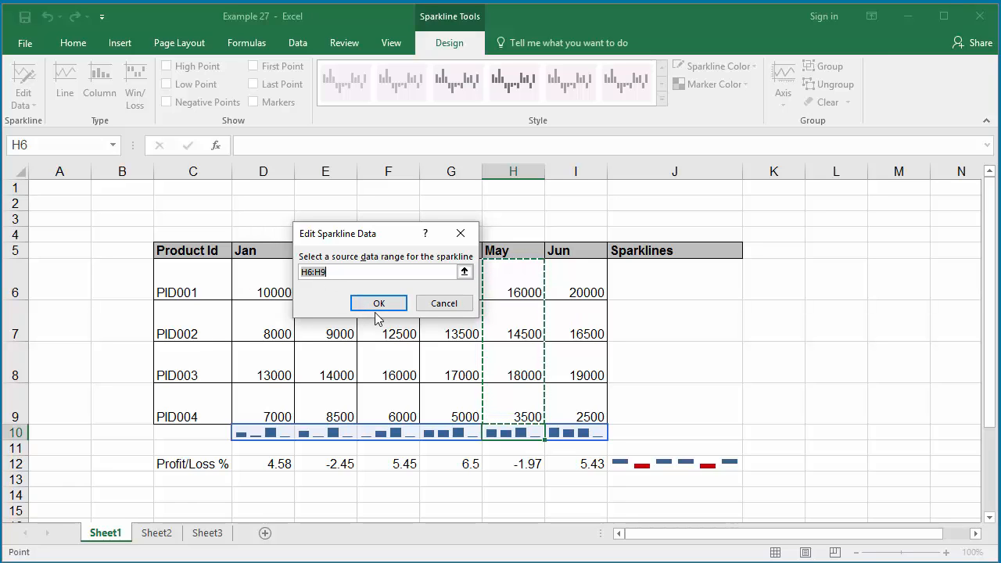
{"action": "left_click", "coordinate": [449, 309]}
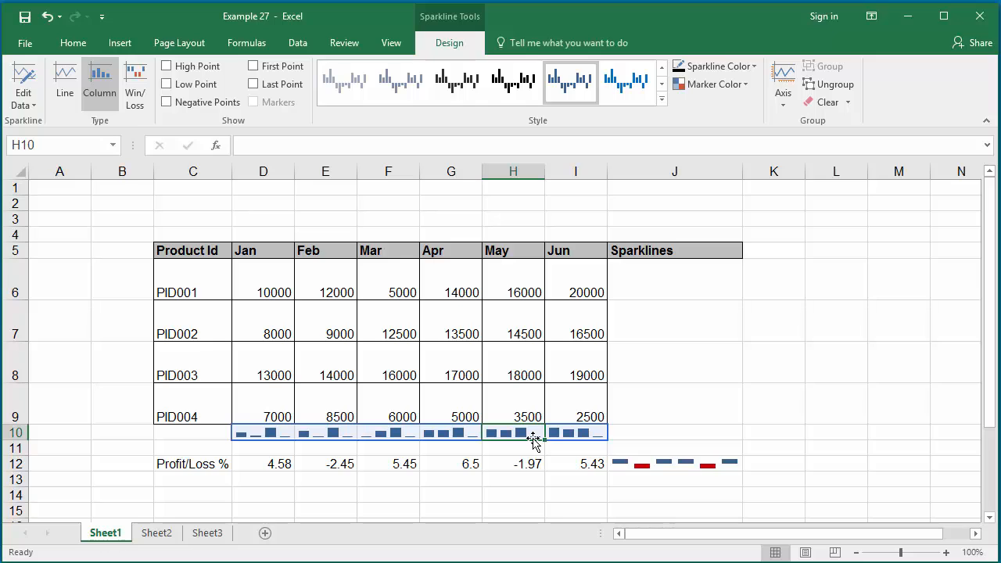
- Clear the whole column sparkline group in D10:I10, starting from the sparkline in H10
{"action": "right_click", "coordinate": [532, 433]}
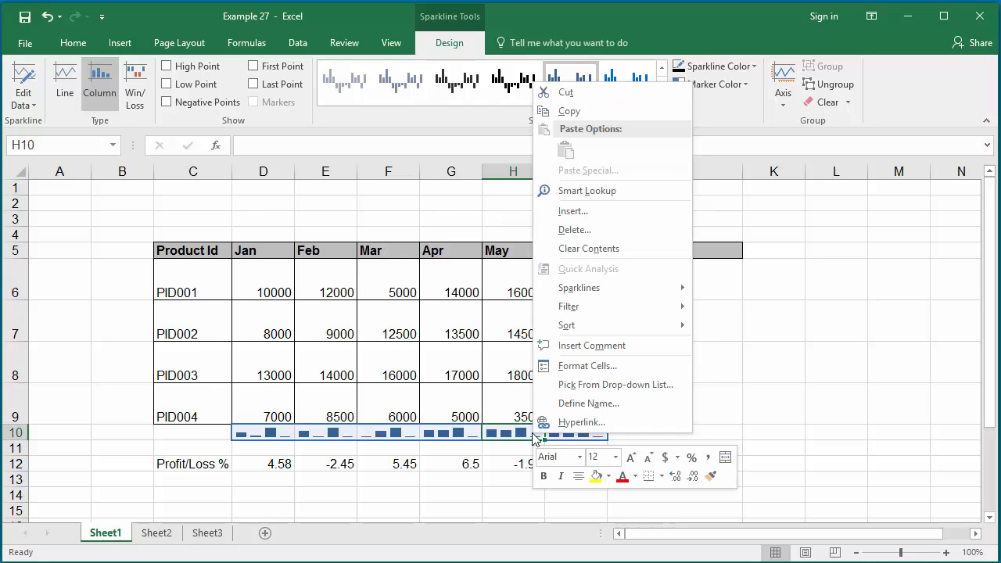
{"action": "mouse_move", "coordinate": [623, 288]}
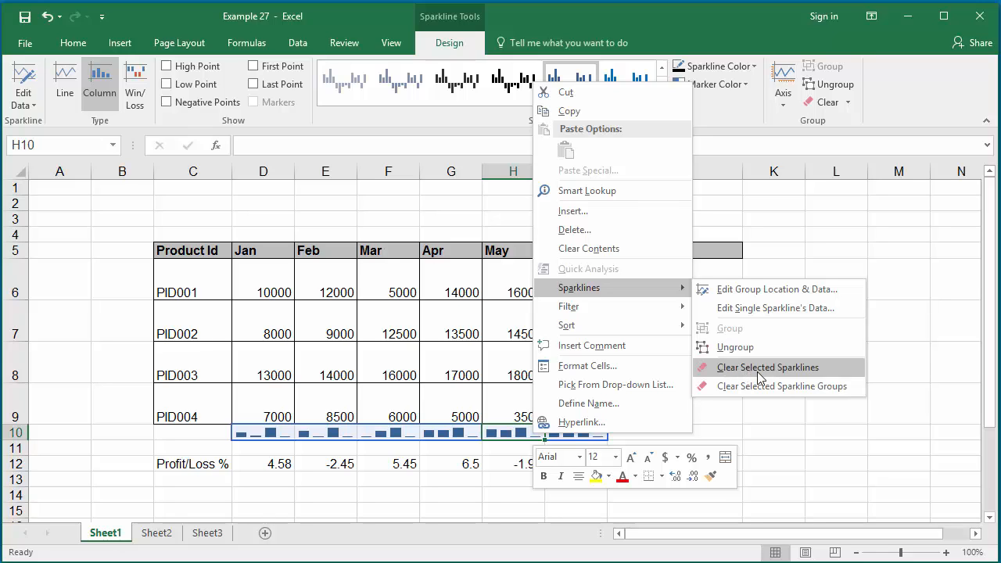
{"action": "left_click", "coordinate": [795, 389]}
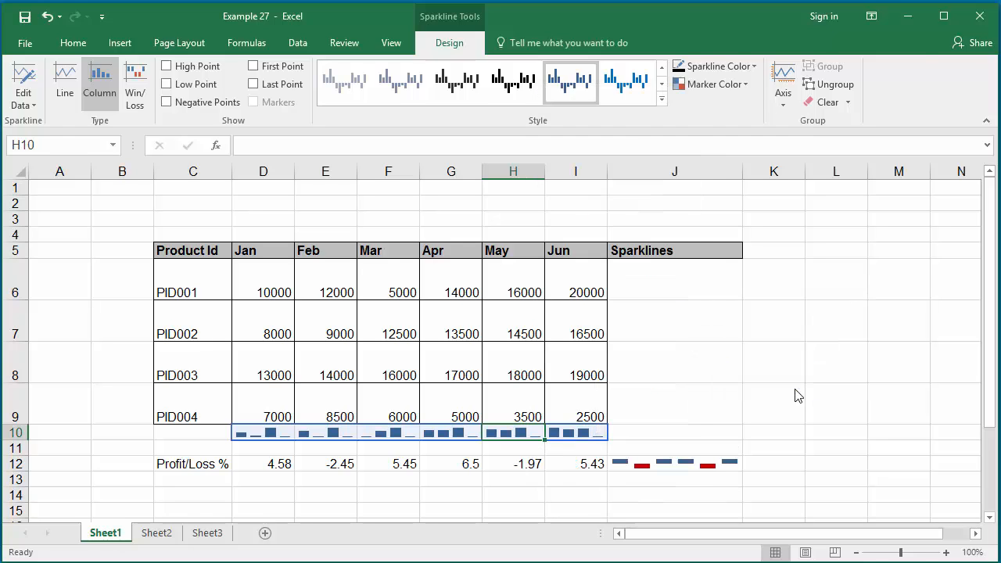